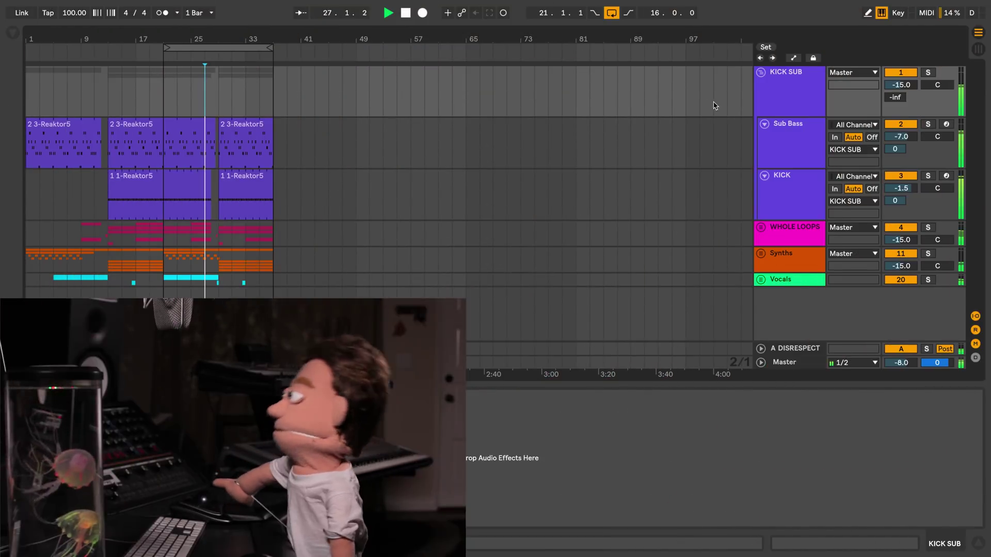
- Search plug-ins for 'distress', insert return track B, and load the UAD Empirical Labs Distressor on it
{"action": "left_click", "coordinate": [12, 33]}
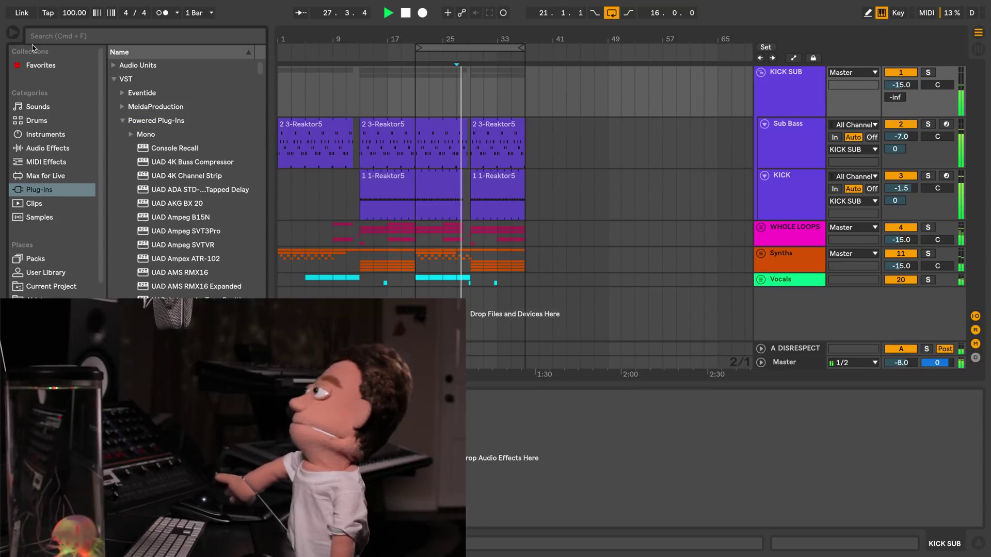
{"action": "left_click", "coordinate": [71, 36]}
{"action": "type", "text": "dist"}
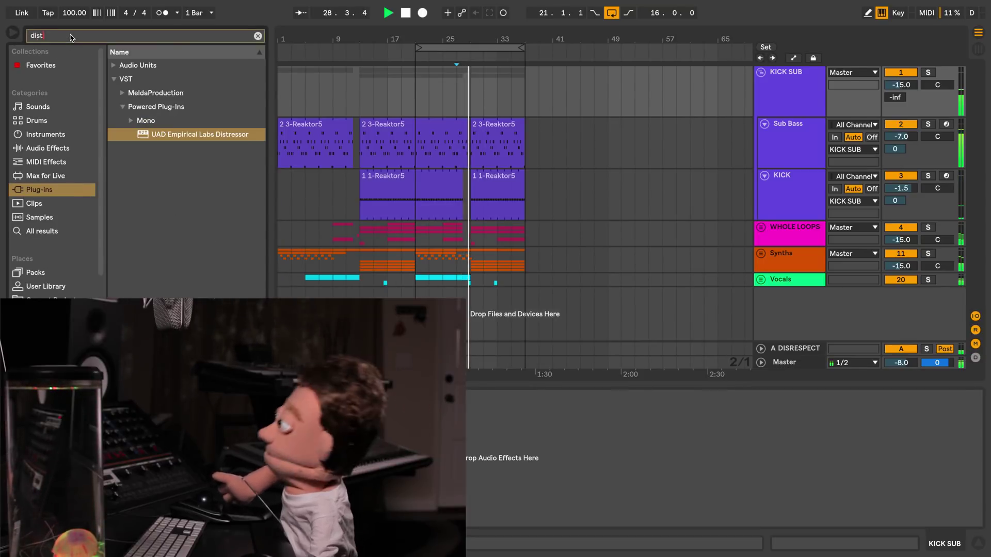
{"action": "type", "text": "ress"}
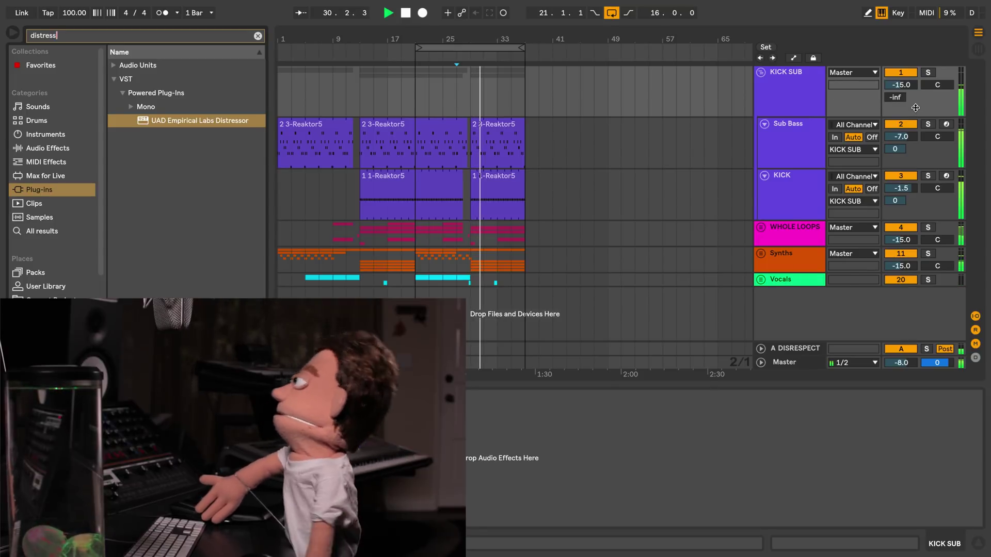
{"action": "right_click", "coordinate": [916, 108]}
{"action": "left_click", "coordinate": [745, 217]}
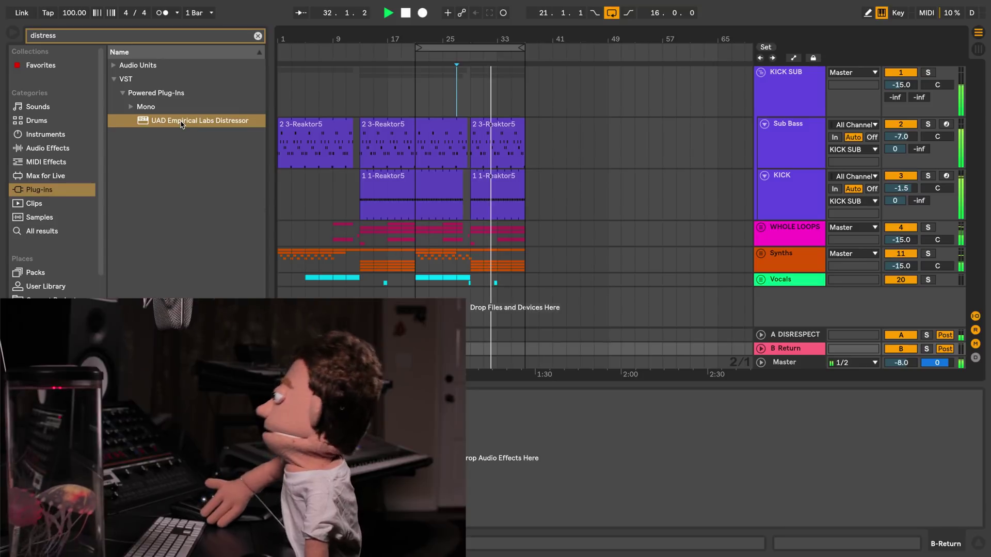
{"action": "double_click", "coordinate": [226, 126]}
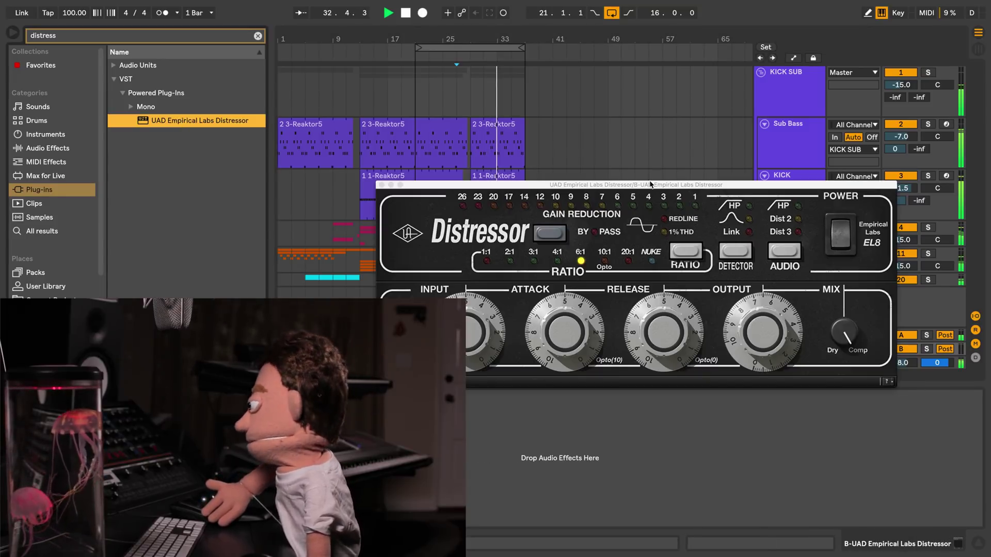
- Move the Distressor window up and left, then collapse and re-expand the KICK SUB group
{"action": "mouse_move", "coordinate": [641, 187]}
{"action": "left_mouse_down"}
{"action": "mouse_move", "coordinate": [576, 188]}
{"action": "mouse_move", "coordinate": [525, 78]}
{"action": "mouse_move", "coordinate": [531, 87]}
{"action": "left_mouse_up"}
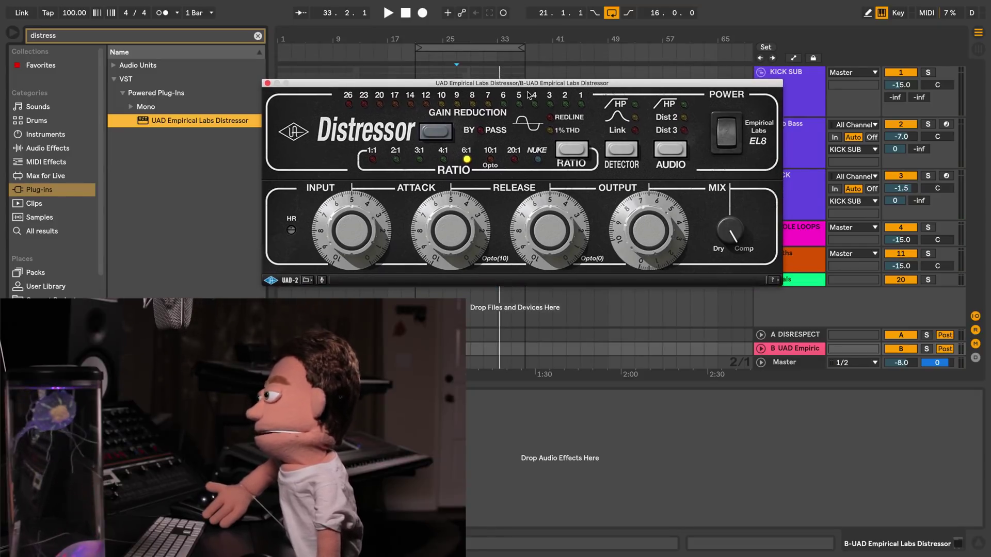
{"action": "left_click_drag", "start_coordinate": [536, 83], "coordinate": [495, 78]}
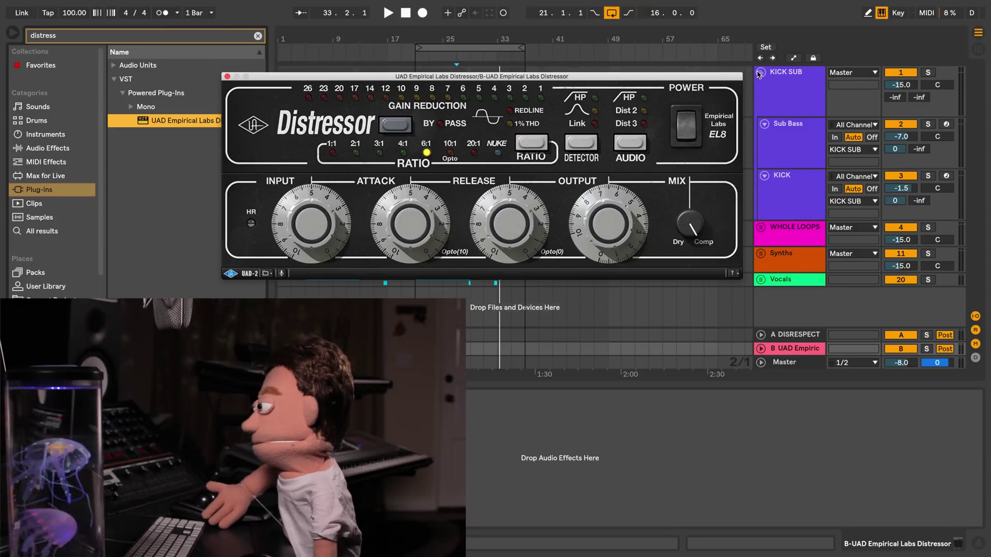
{"action": "left_click", "coordinate": [759, 72]}
{"action": "left_click", "coordinate": [760, 72]}
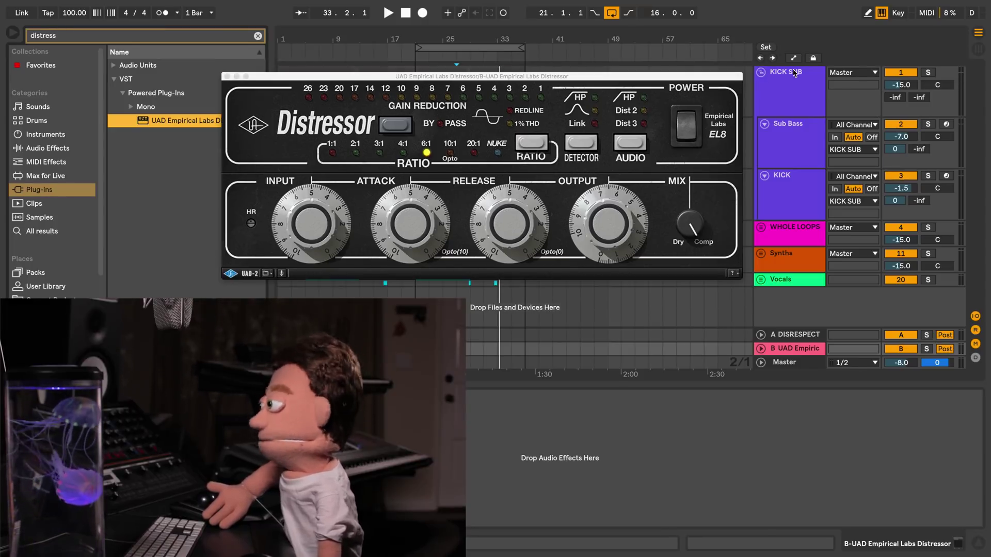
- Close the Distressor window, expand return track B's mixer controls, and start playback
{"action": "left_click", "coordinate": [795, 73]}
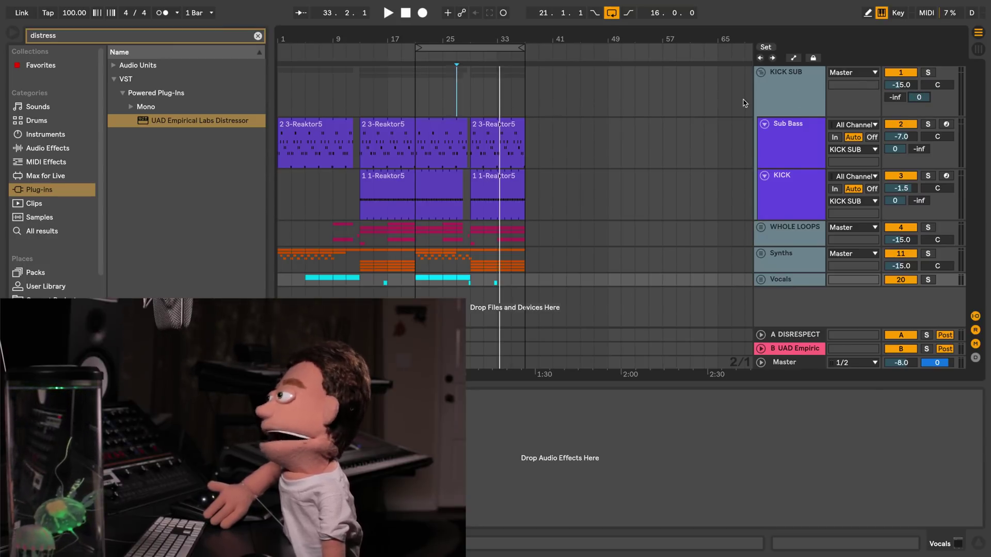
{"action": "left_click", "coordinate": [761, 350]}
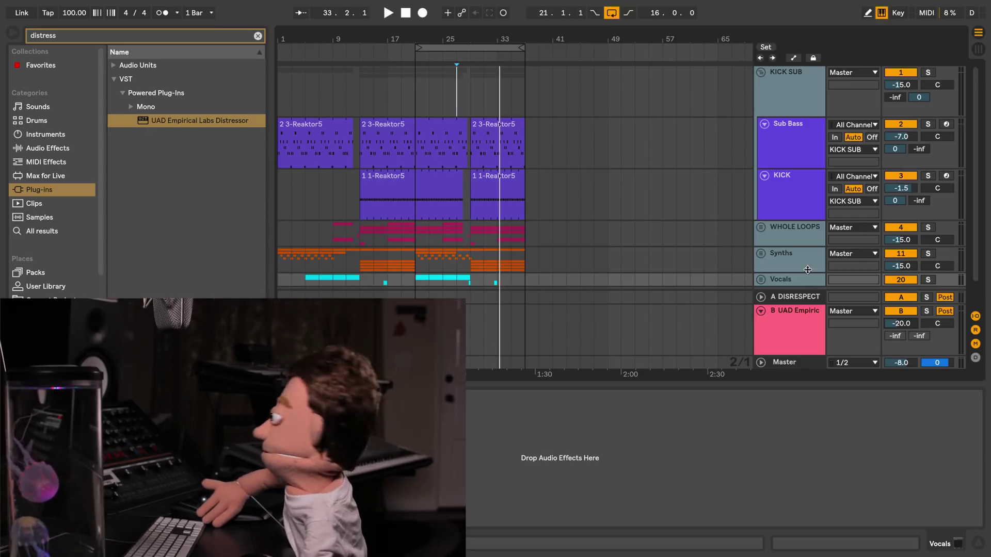
{"action": "key", "text": "space"}
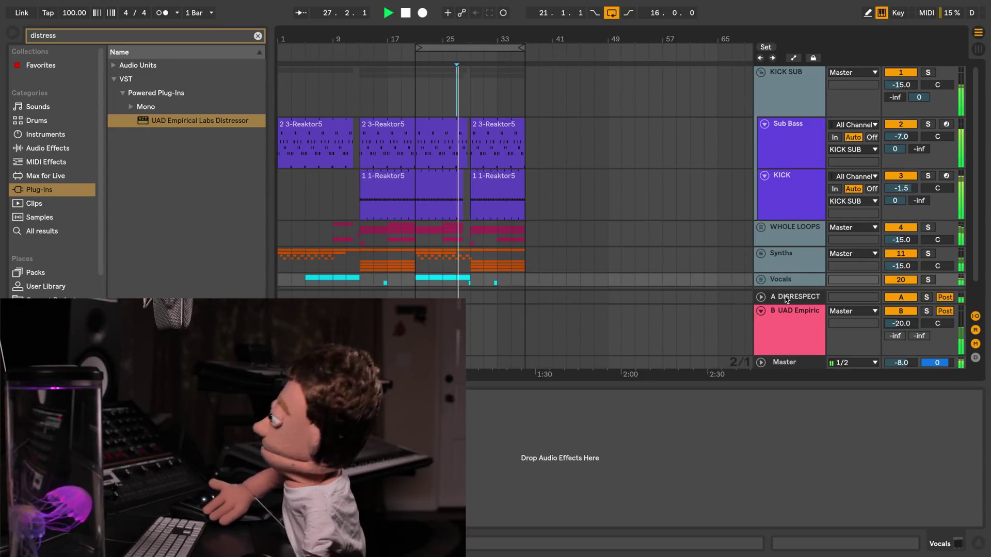
- Reopen the Distressor on return B and tune its Attack and Release knobs
{"action": "left_click", "coordinate": [788, 323]}
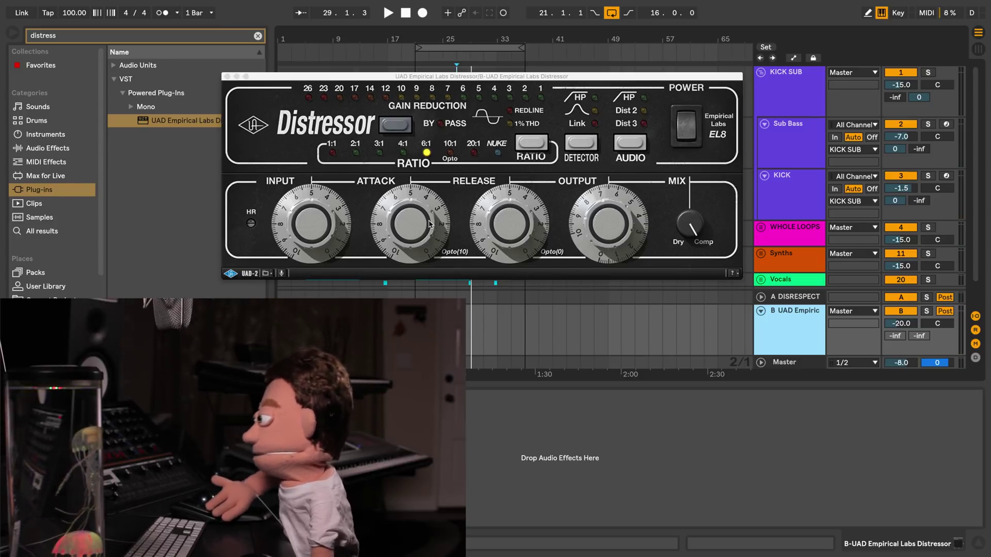
{"action": "mouse_move", "coordinate": [421, 228]}
{"action": "left_mouse_down"}
{"action": "mouse_move", "coordinate": [432, 197]}
{"action": "mouse_move", "coordinate": [473, 203]}
{"action": "left_mouse_up"}
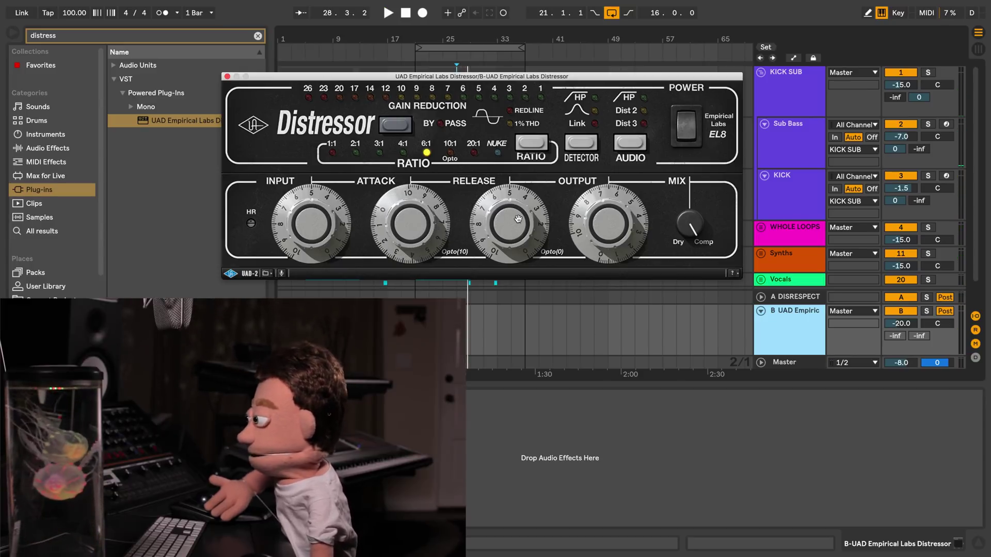
{"action": "mouse_move", "coordinate": [513, 233]}
{"action": "left_mouse_down"}
{"action": "mouse_move", "coordinate": [522, 193]}
{"action": "mouse_move", "coordinate": [503, 261]}
{"action": "left_mouse_up"}
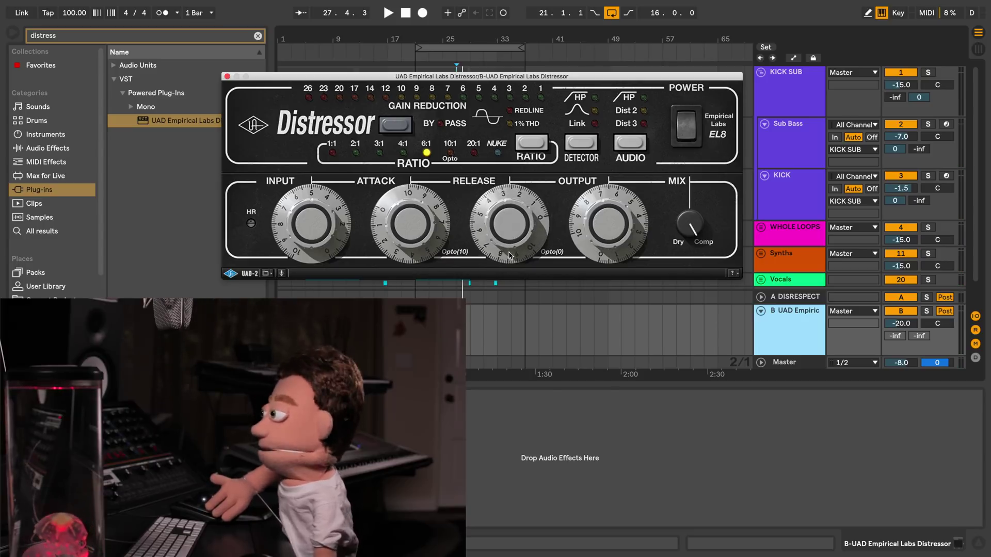
{"action": "left_click_drag", "start_coordinate": [510, 256], "coordinate": [511, 242]}
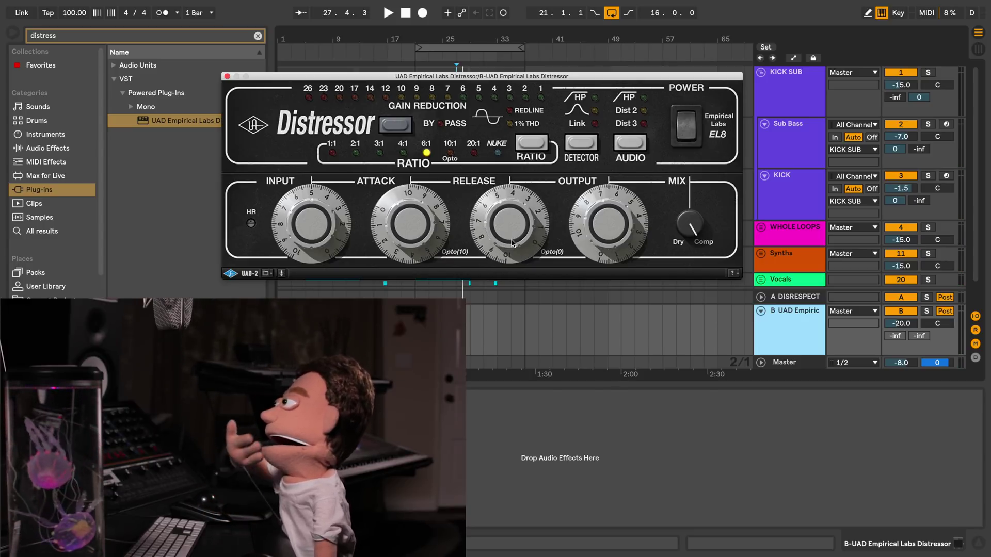
{"action": "left_click_drag", "start_coordinate": [511, 244], "coordinate": [513, 288]}
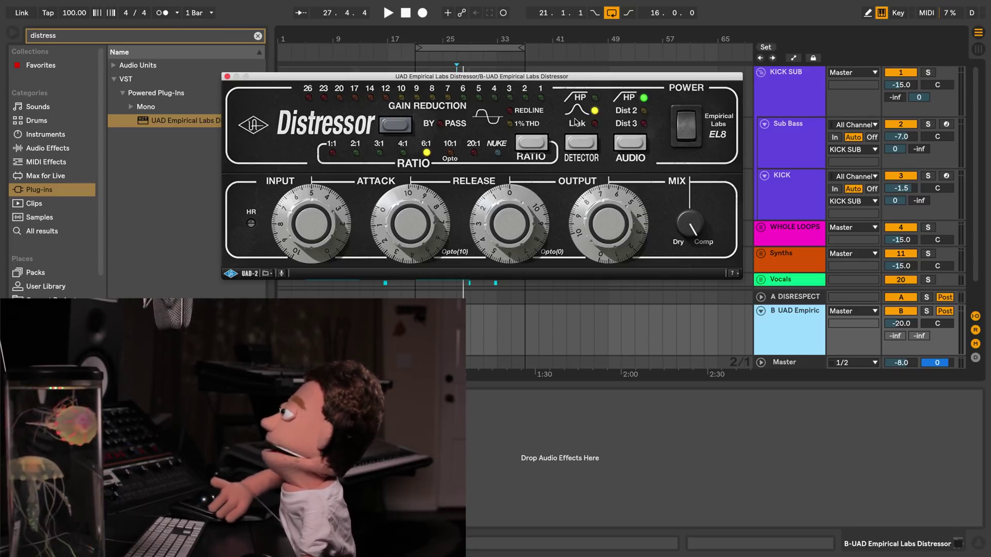
- With playback running, toggle the Distressor detector from Link until the HP LED lights
{"action": "key", "text": "space"}
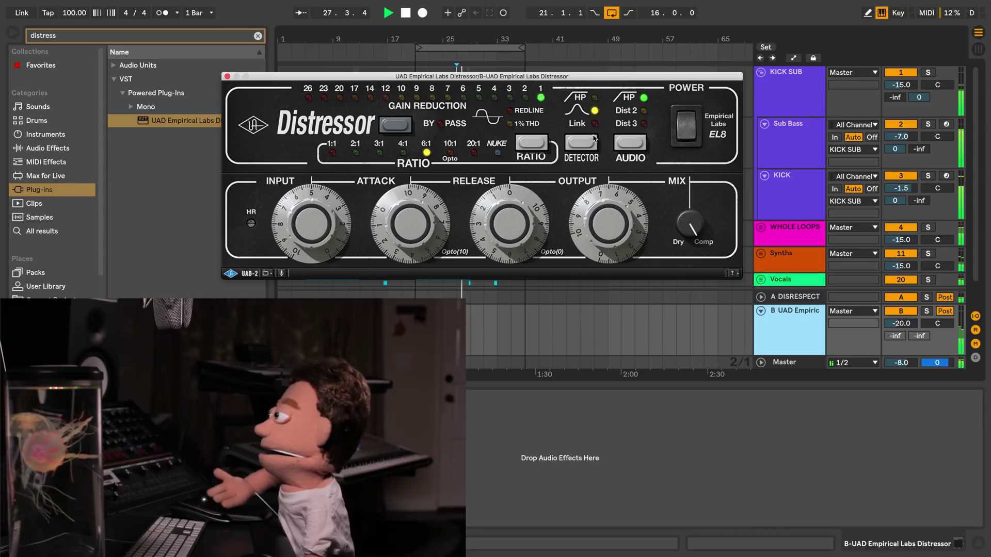
{"action": "left_click", "coordinate": [590, 143]}
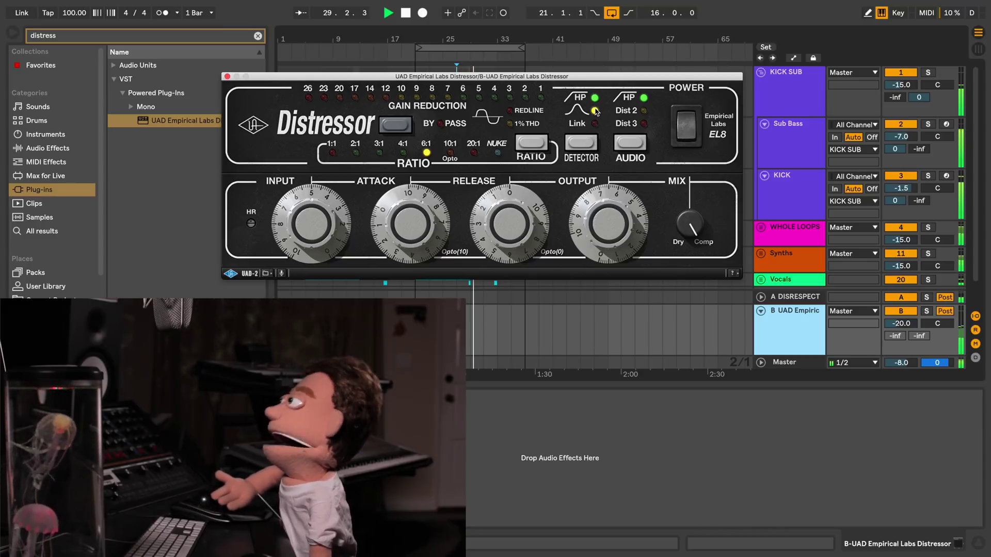
{"action": "left_click", "coordinate": [595, 112]}
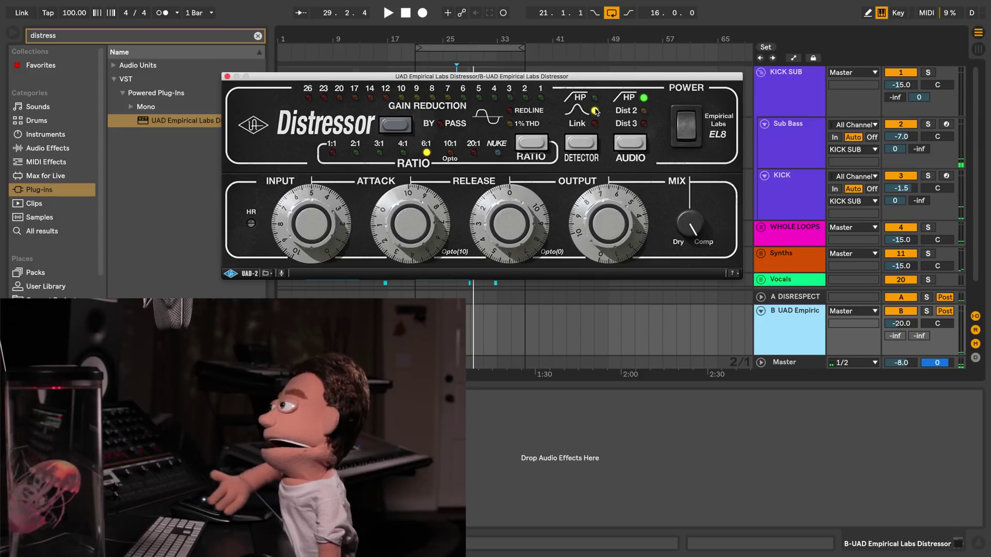
{"action": "left_click", "coordinate": [580, 108]}
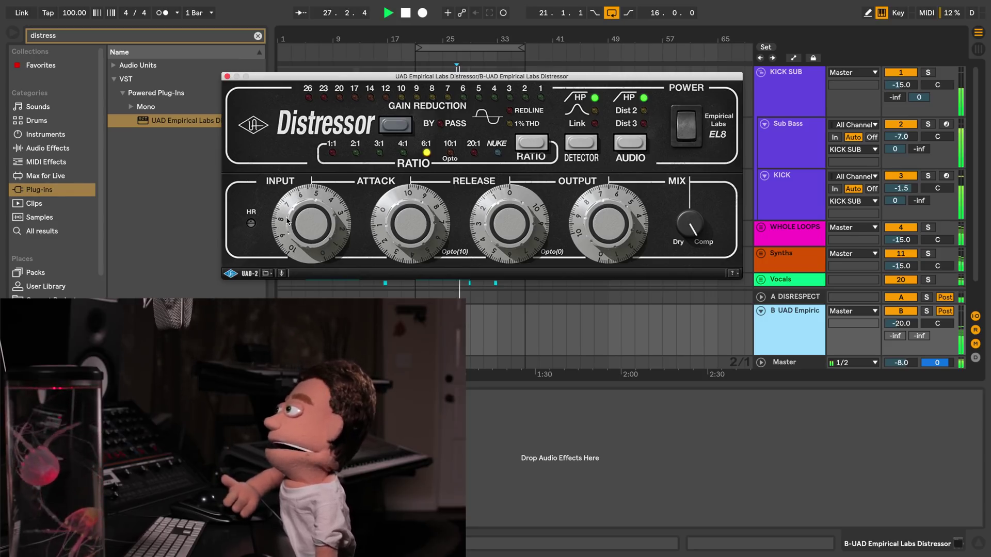
- Push the Distressor INPUT knob up in two moves, then raise the OUTPUT knob
{"action": "left_click_drag", "start_coordinate": [291, 205], "coordinate": [295, 199]}
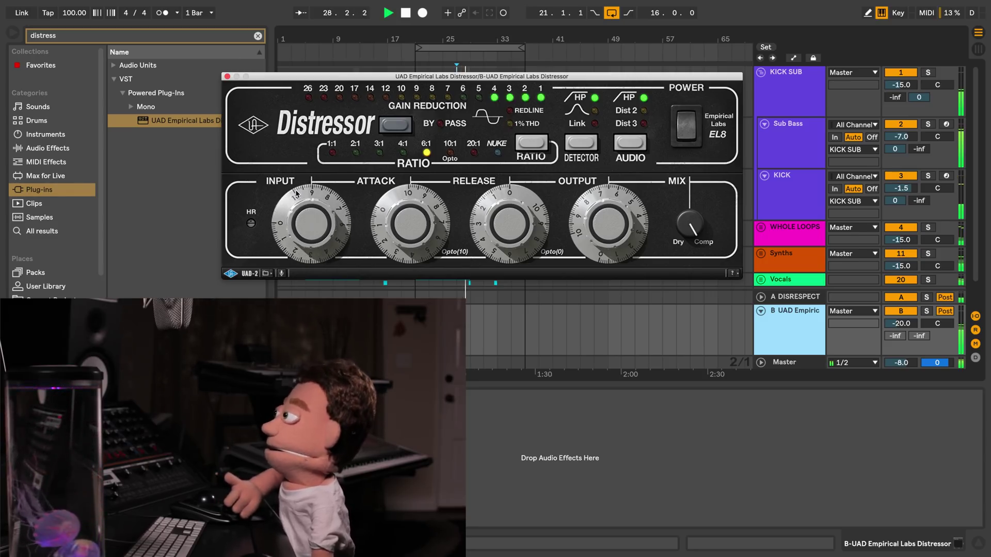
{"action": "left_click_drag", "start_coordinate": [296, 193], "coordinate": [296, 181]}
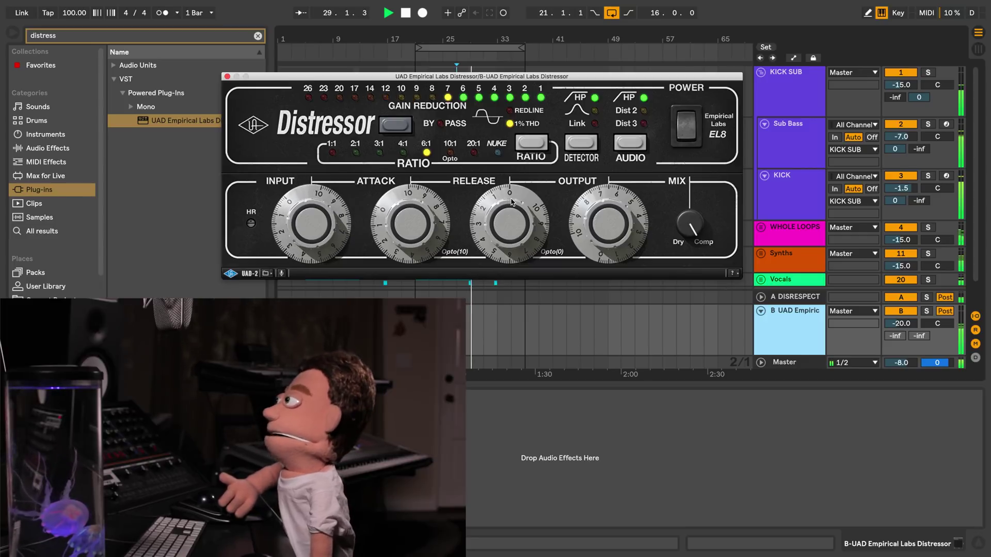
{"action": "left_click_drag", "start_coordinate": [600, 249], "coordinate": [597, 235]}
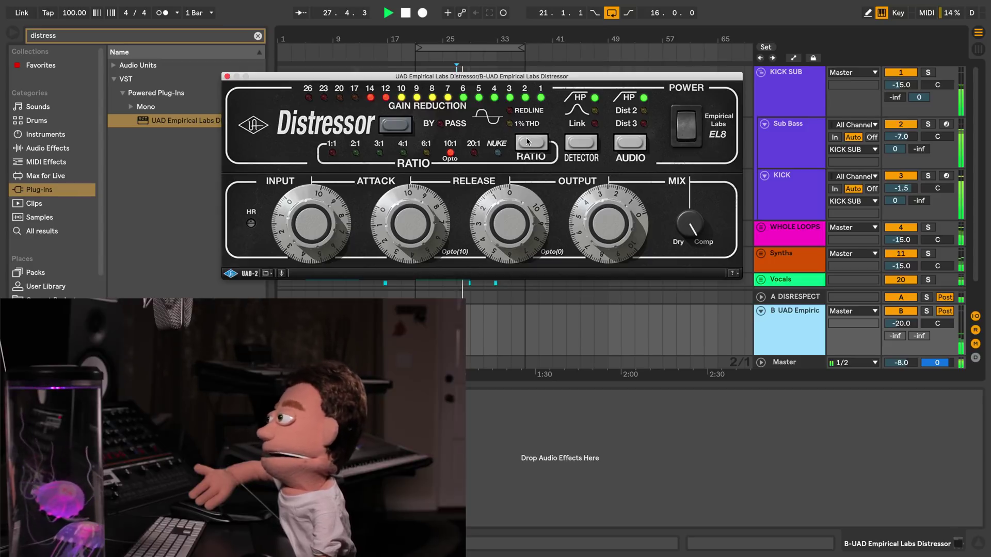
- Solo return B and cycle the Distressor ratio through 6:1, 10:1 and 3:1 to NUKE while playing
{"action": "left_click", "coordinate": [925, 311]}
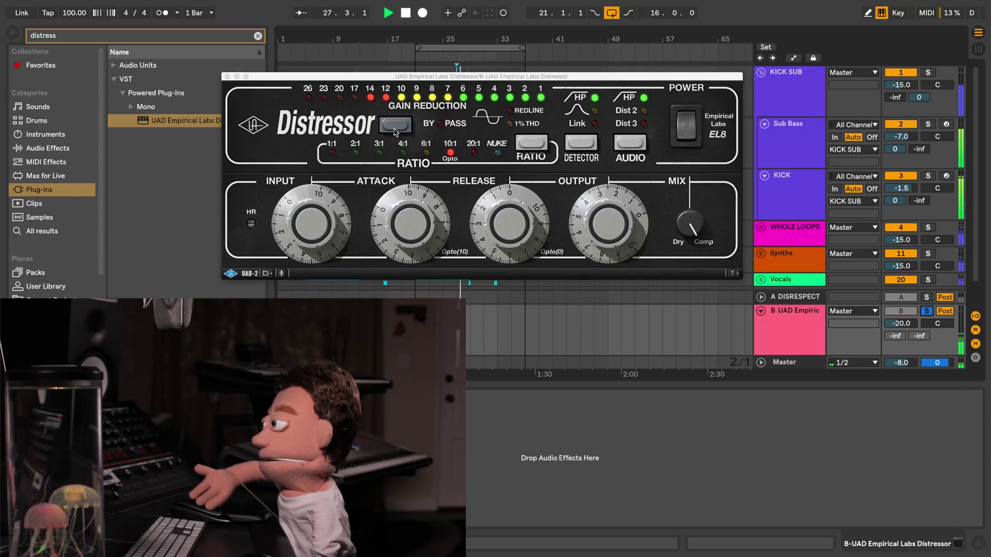
{"action": "left_click", "coordinate": [425, 152]}
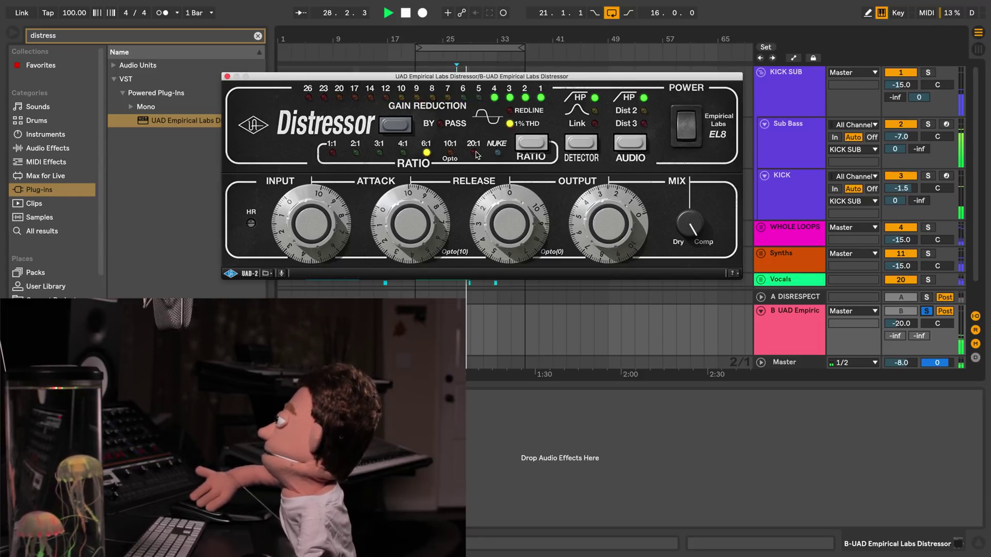
{"action": "left_click", "coordinate": [450, 155]}
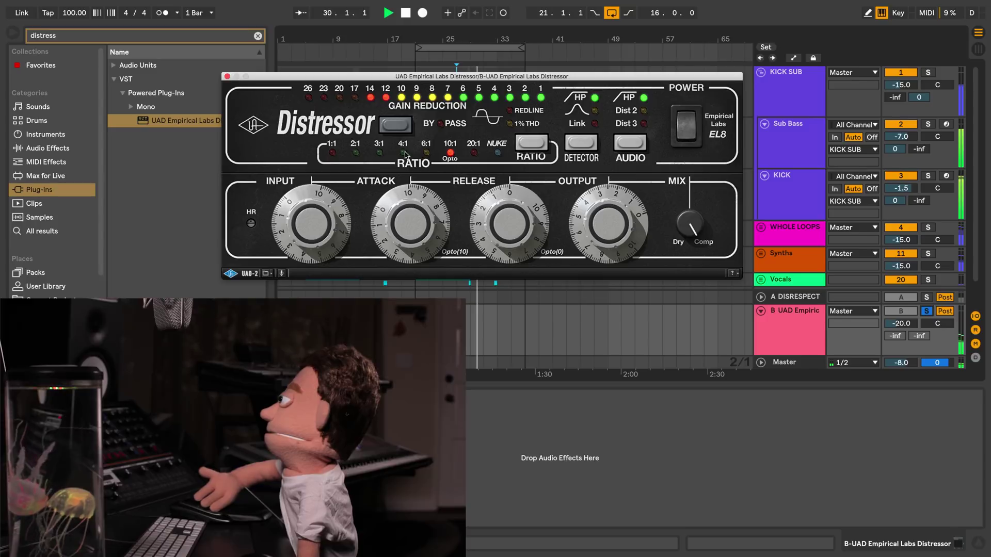
{"action": "left_click", "coordinate": [368, 157]}
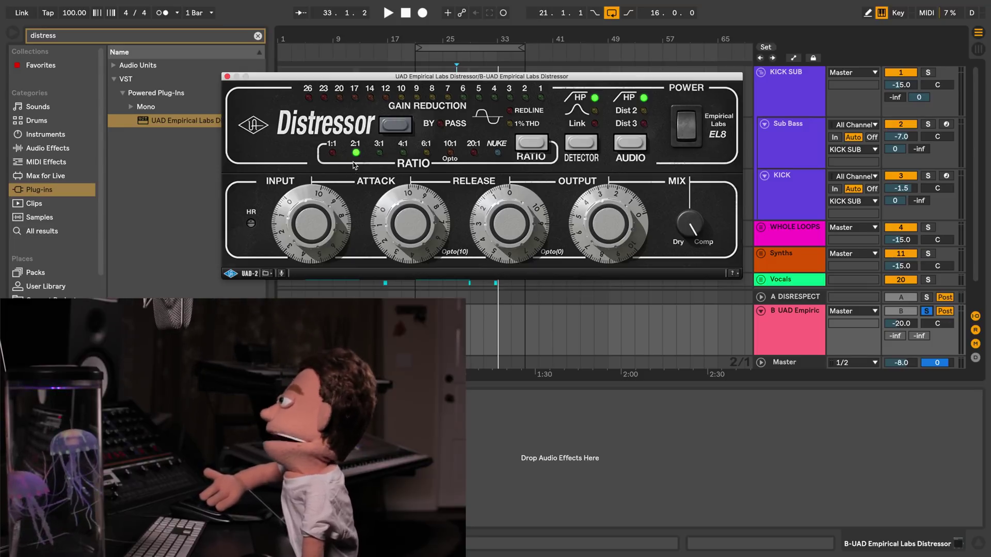
{"action": "key", "text": "space"}
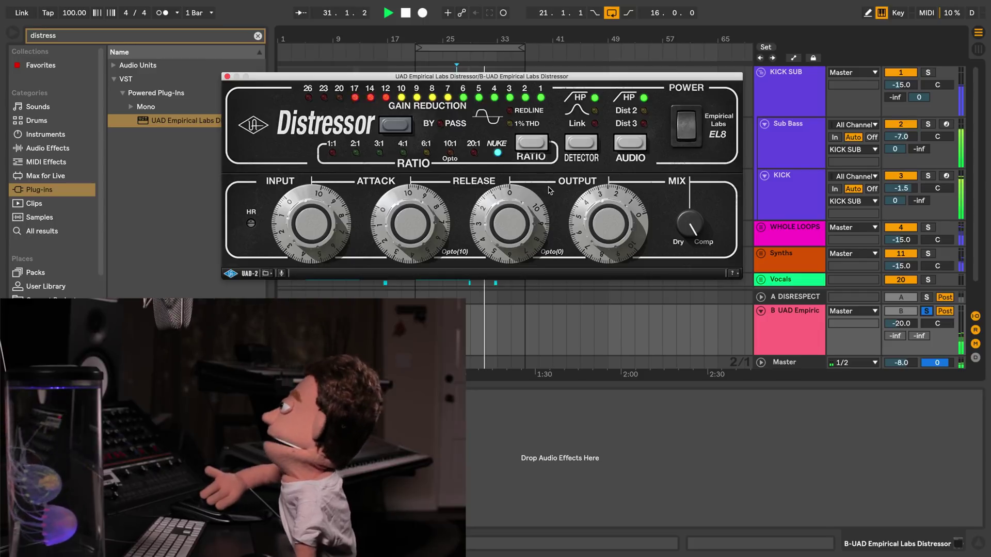
- Unsolo return B, raise it to -18.0 dB, and toggle its Track Activator while replaying
{"action": "left_click", "coordinate": [926, 311]}
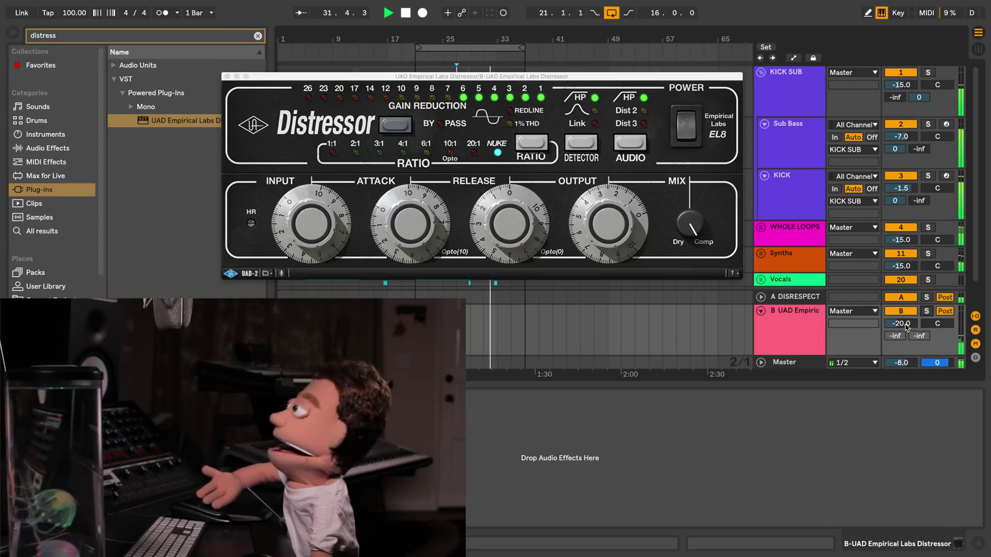
{"action": "left_click_drag", "start_coordinate": [905, 327], "coordinate": [906, 323]}
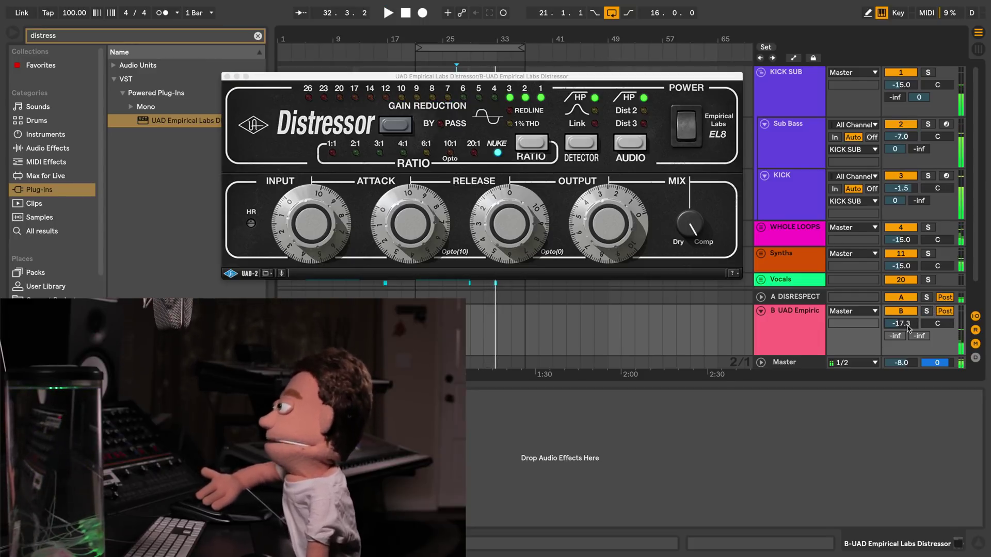
{"action": "key", "text": "space"}
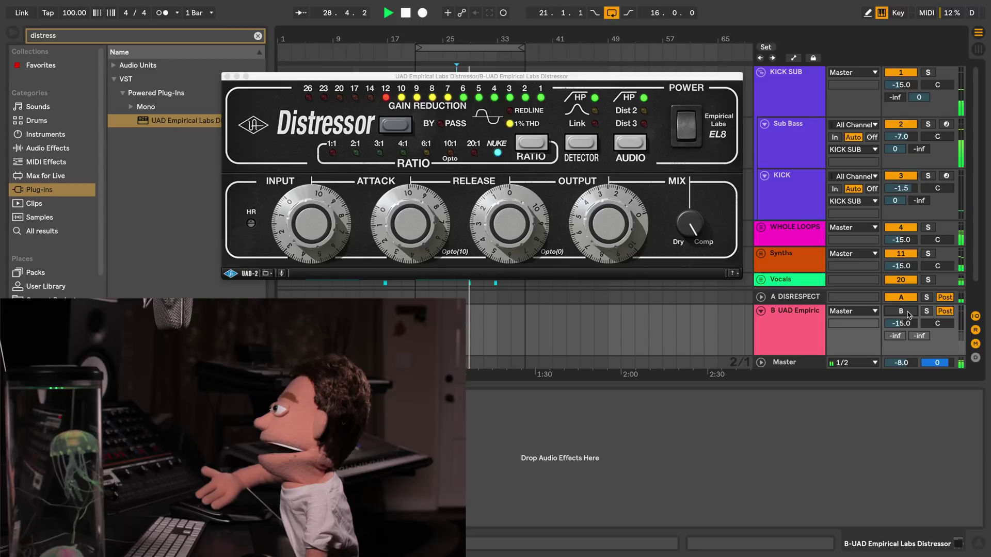
{"action": "left_click", "coordinate": [908, 313]}
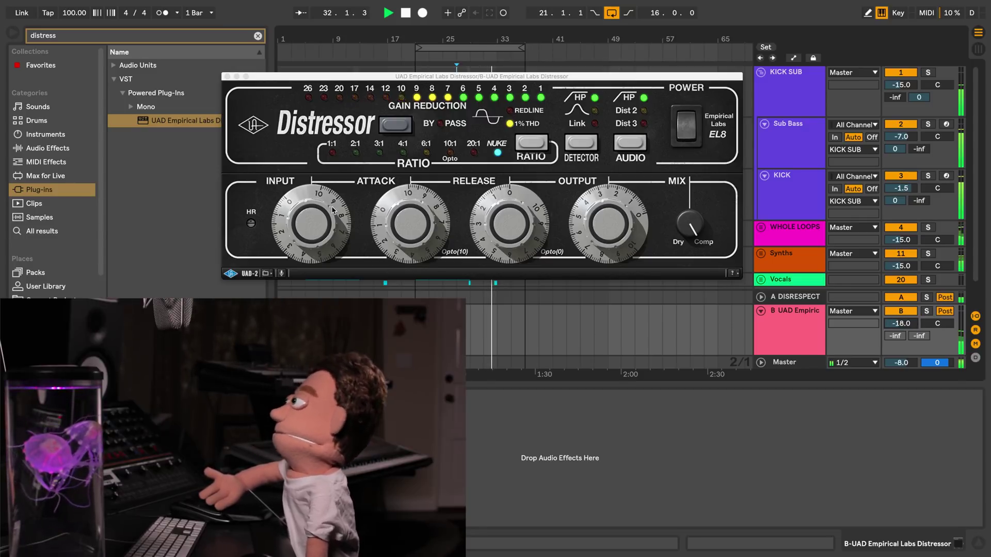
{"action": "left_click", "coordinate": [309, 222]}
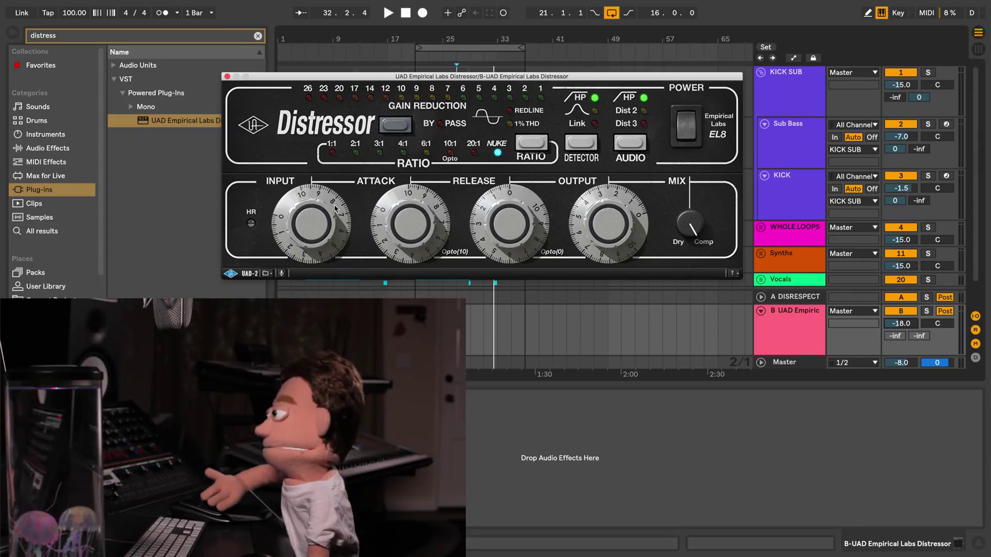
- Replay the song and lower return B's volume to -21.2 dB
{"action": "key", "text": "space"}
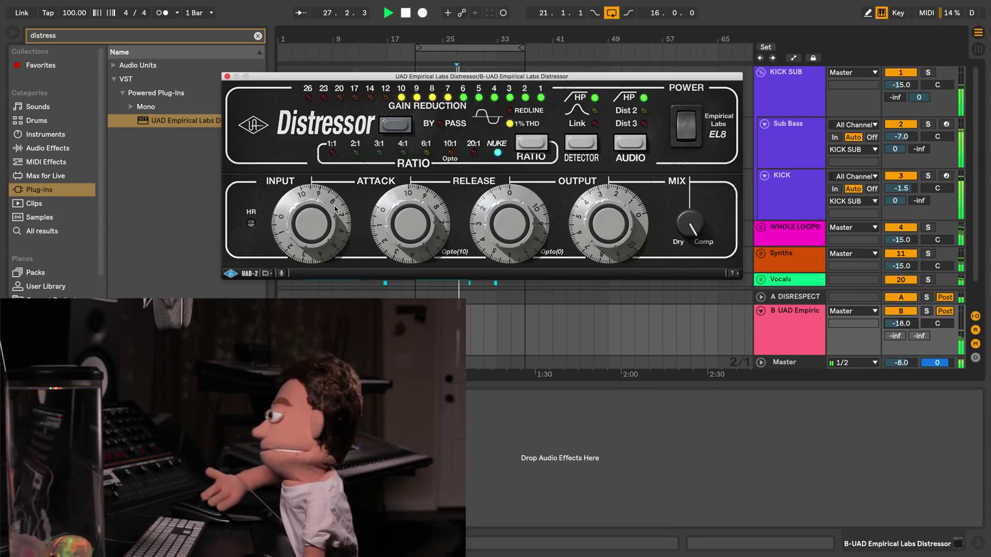
{"action": "scroll", "coordinate": [335, 215], "scroll_direction": "up", "scroll_amount": 5}
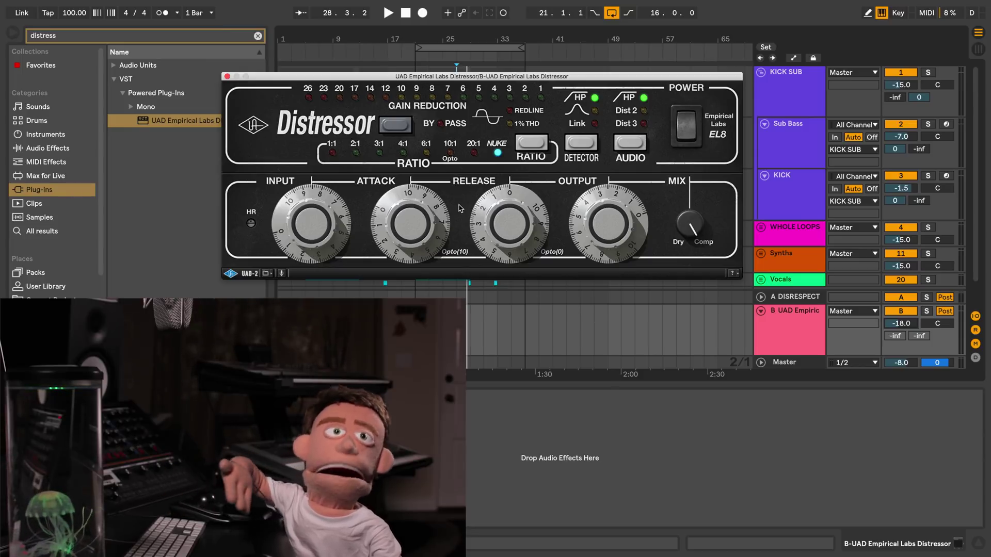
{"action": "key", "text": "space"}
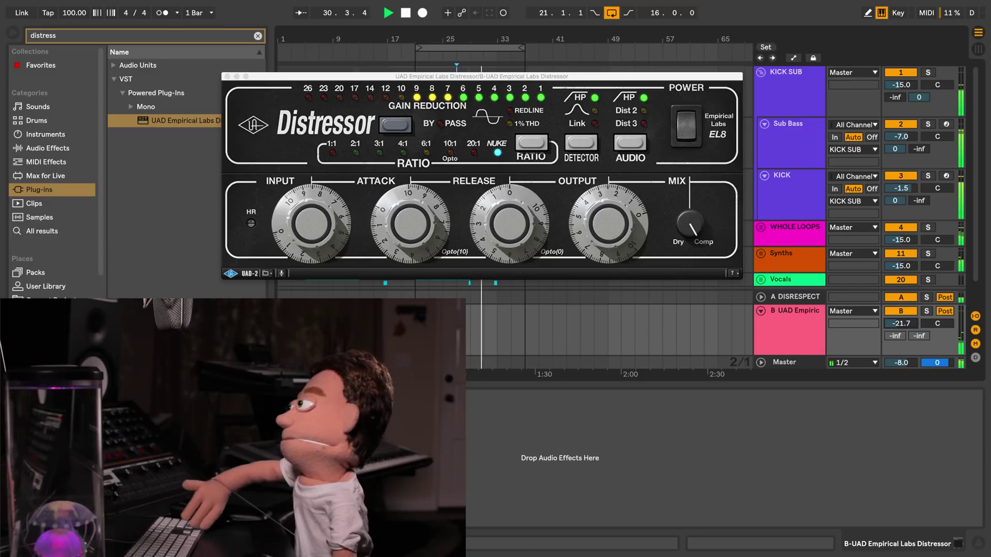
{"action": "left_click_drag", "start_coordinate": [901, 323], "coordinate": [907, 304]}
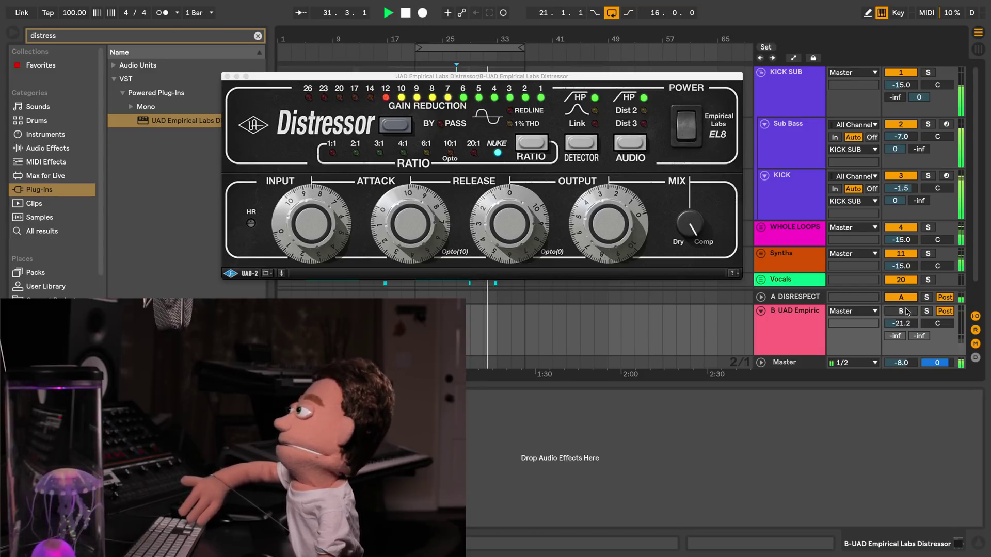